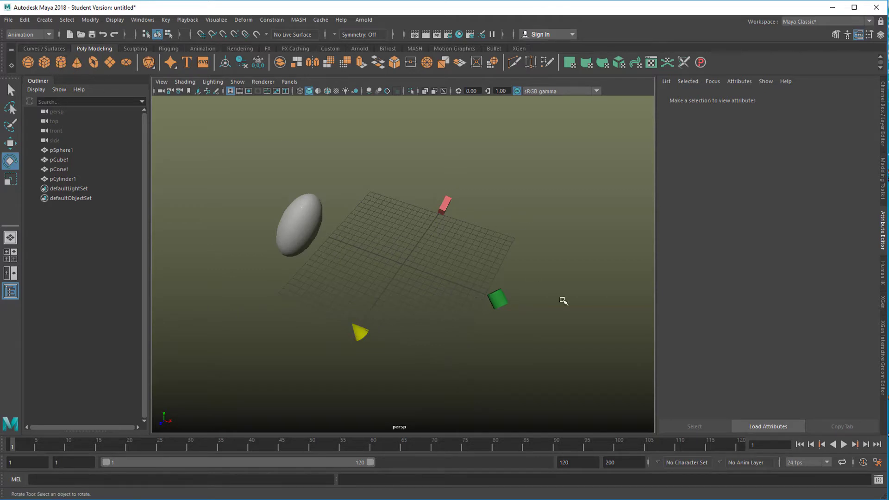
# - Keep the Animation menu set and tear off the Constrain menu as a floating window on the right
pyautogui.click(49, 35)
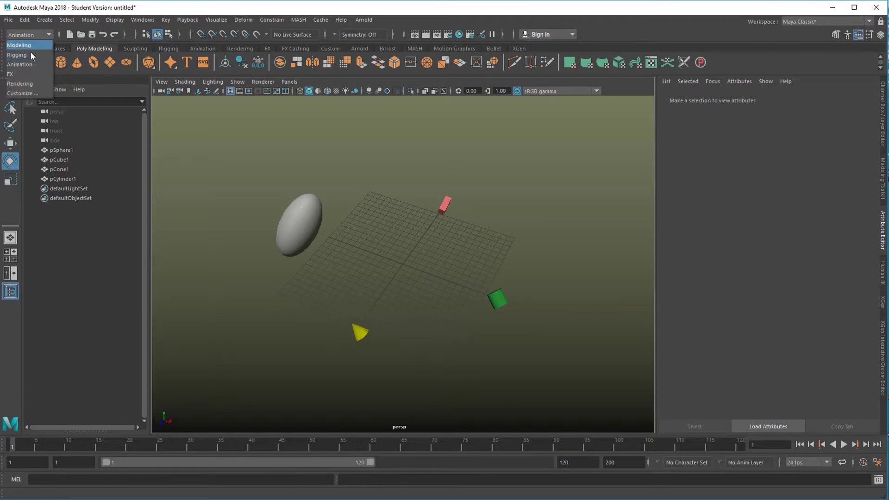
pyautogui.click(31, 64)
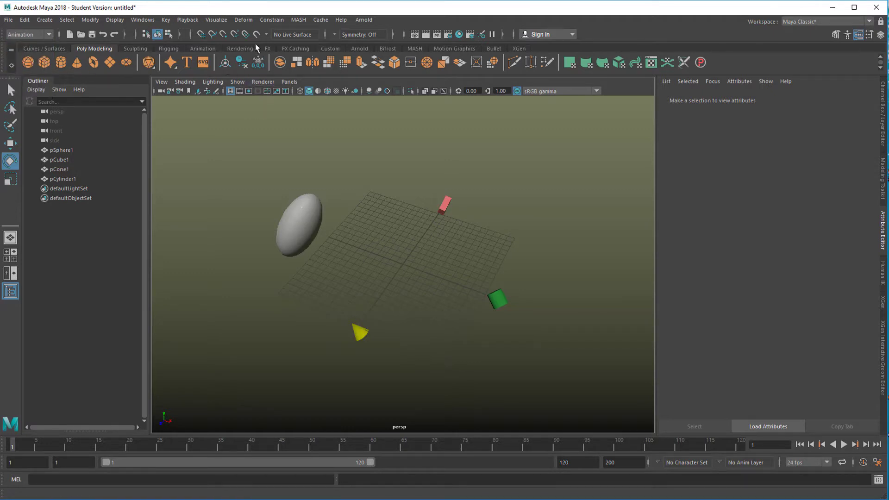
pyautogui.click(274, 20)
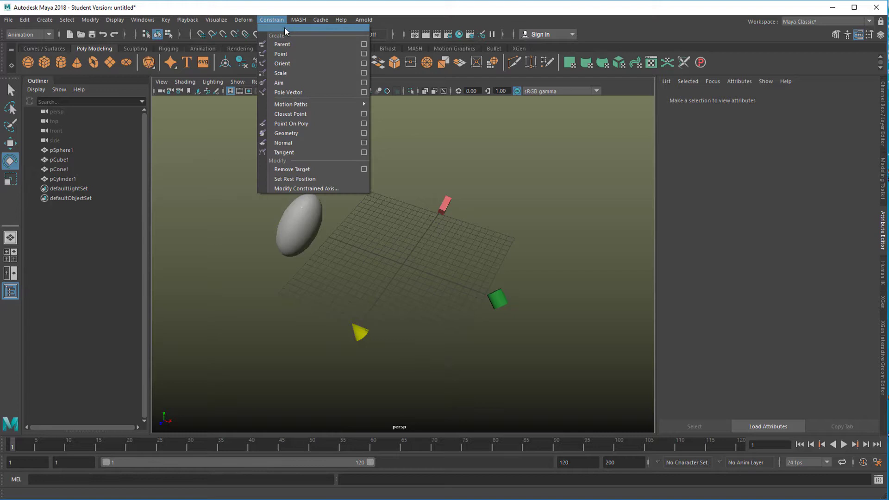
pyautogui.click(284, 27)
pyautogui.moveTo(318, 23); pyautogui.dragTo(720, 121)
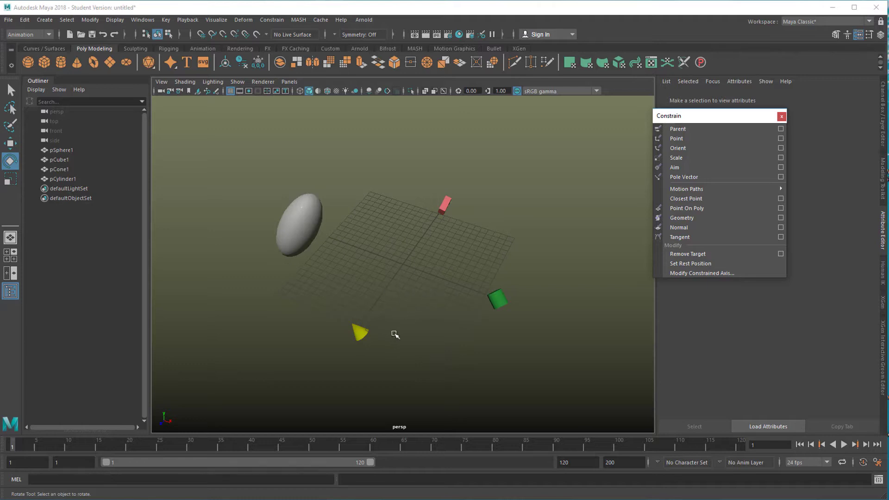
# - Parent-constrain the cylinder to the sphere, selecting the sphere first, then the cylinder
pyautogui.click(282, 209)
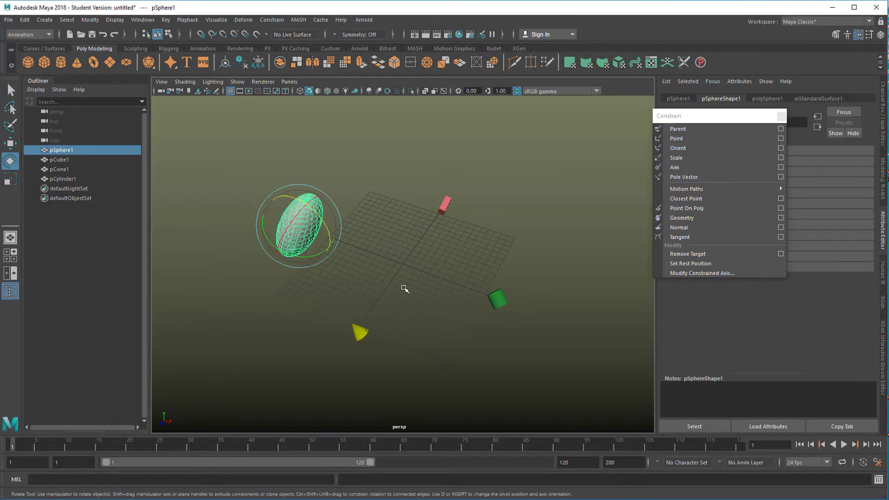
pyautogui.press('q')
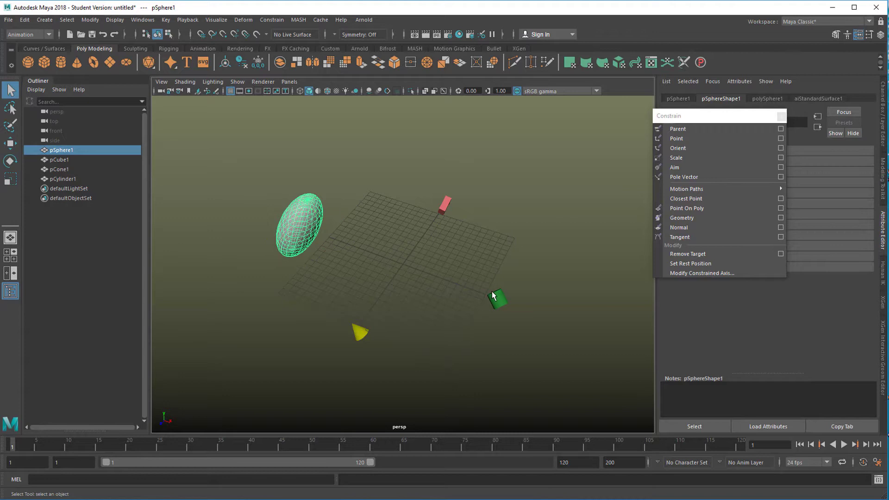
pyautogui.keyDown('shift'); pyautogui.moveTo(479, 276); pyautogui.dragTo(557, 351); pyautogui.keyUp('shift')
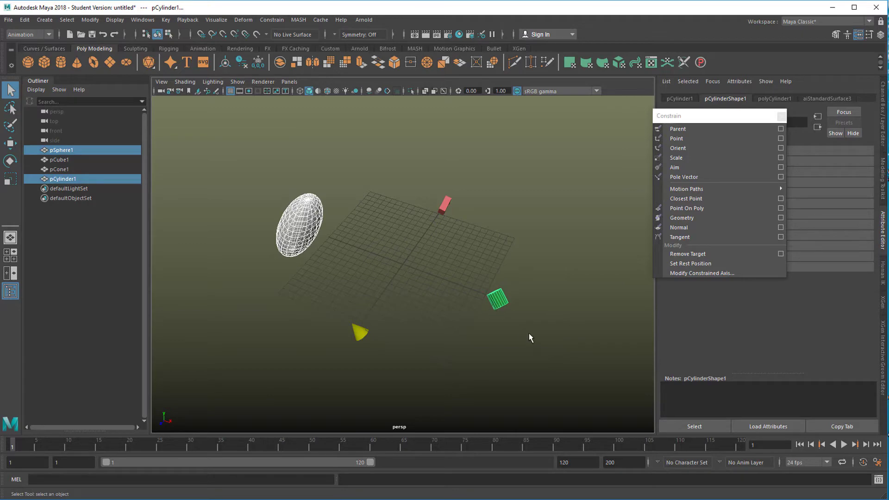
pyautogui.click(678, 128)
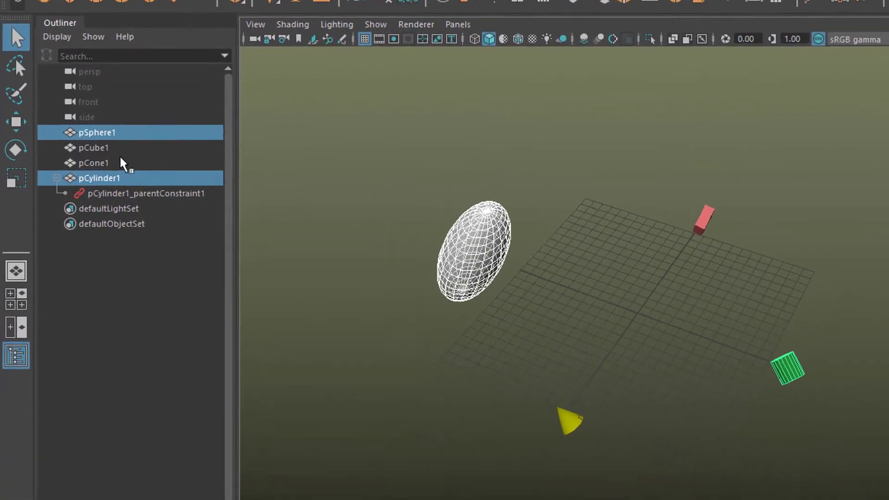
# - Expand pCylinder1 in the Outliner to reveal pCylinder1_parentConstraint1
pyautogui.click(150, 360)
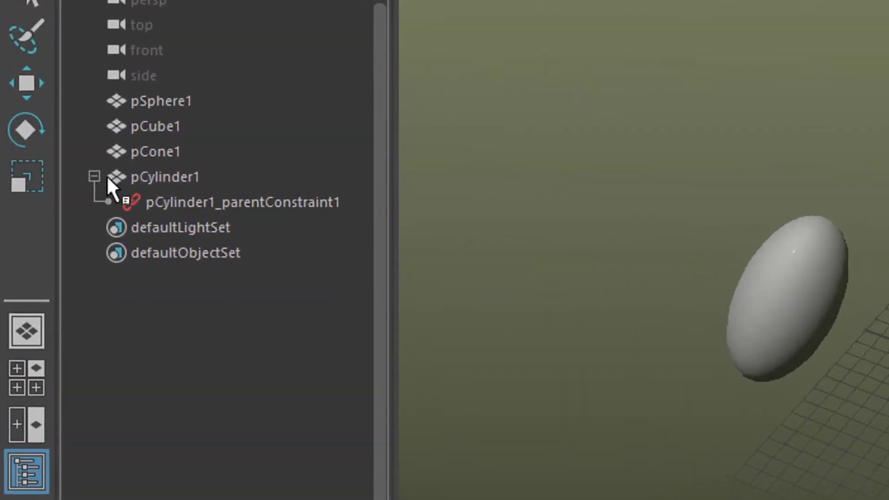
pyautogui.click(104, 176)
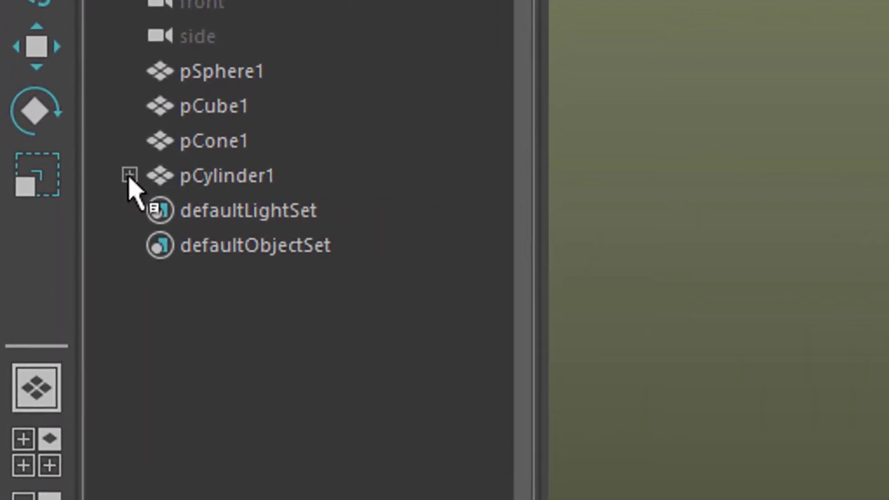
pyautogui.click(104, 175)
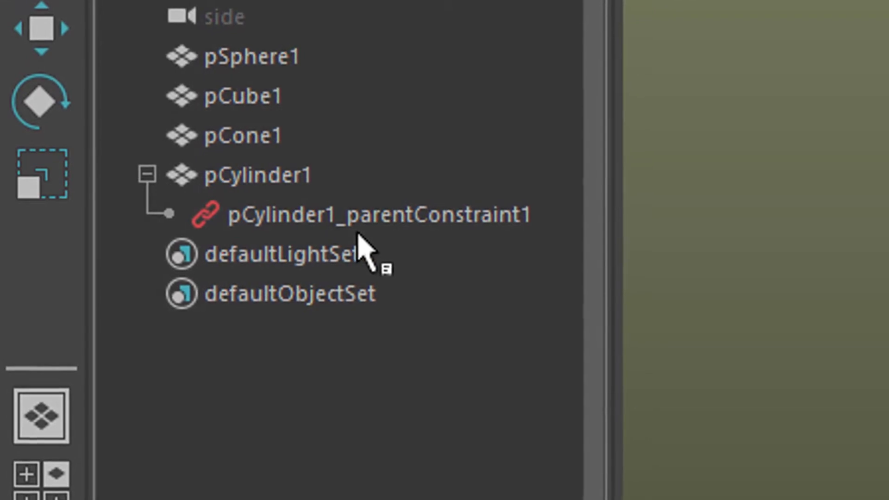
# - Move the sphere along X and scale it up and down, with the constrained cylinder following
pyautogui.click(251, 57)
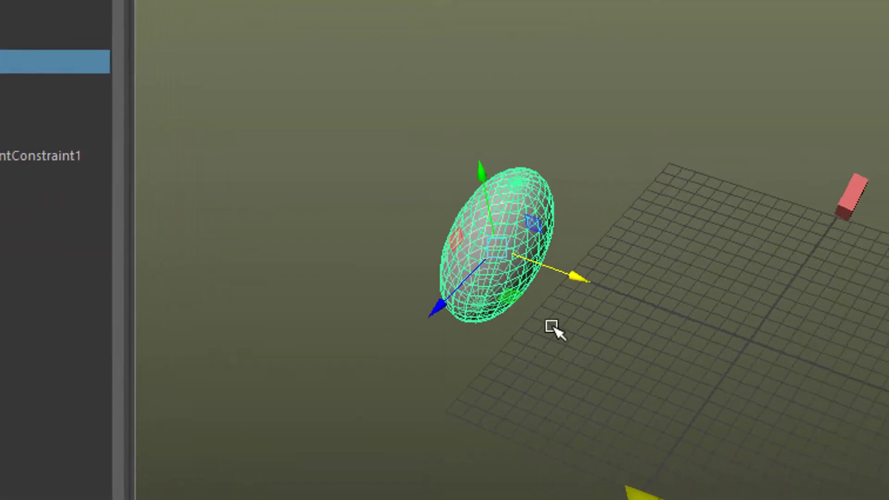
pyautogui.moveTo(577, 277); pyautogui.dragTo(734, 301)
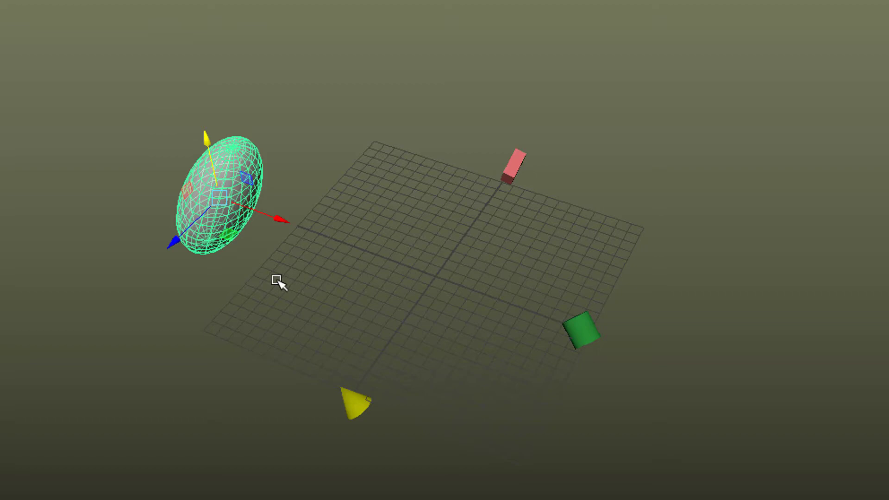
pyautogui.press('e')
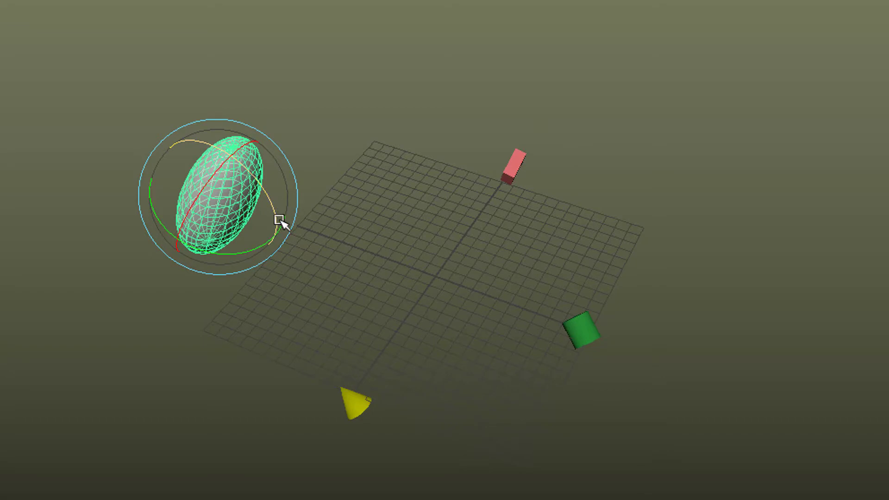
pyautogui.press('w')
pyautogui.moveTo(221, 199); pyautogui.dragTo(191, 145)
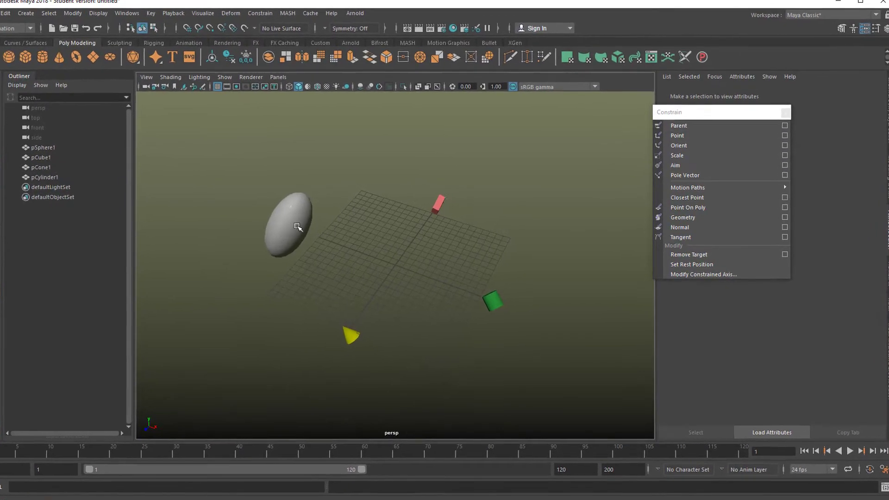
# - Point-constrain the cone to the sphere so it snaps into the sphere's centre
pyautogui.click(297, 226)
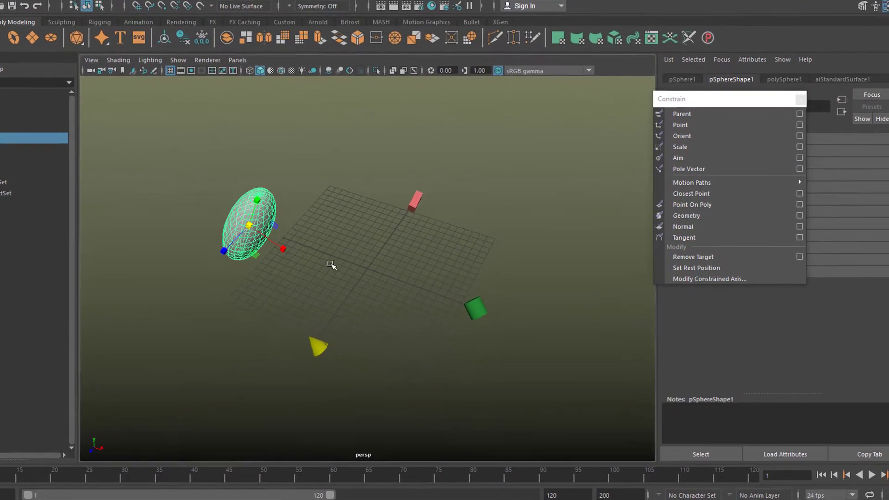
pyautogui.click(318, 348)
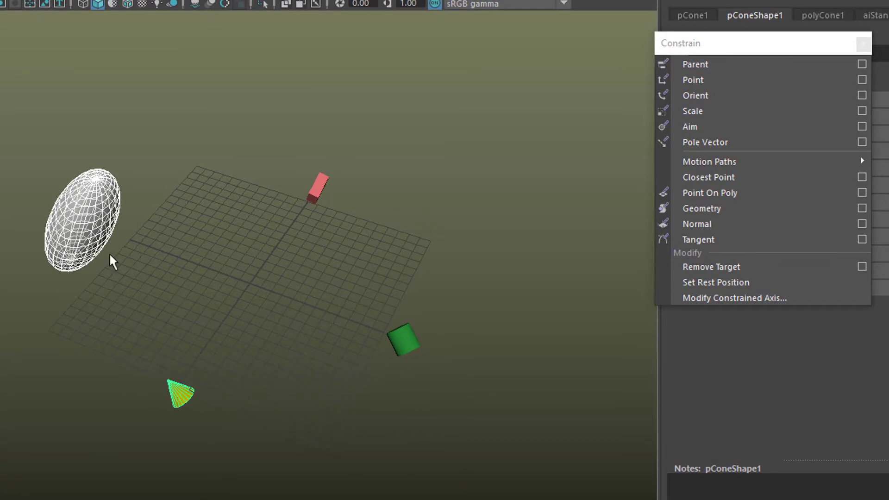
pyautogui.click(707, 86)
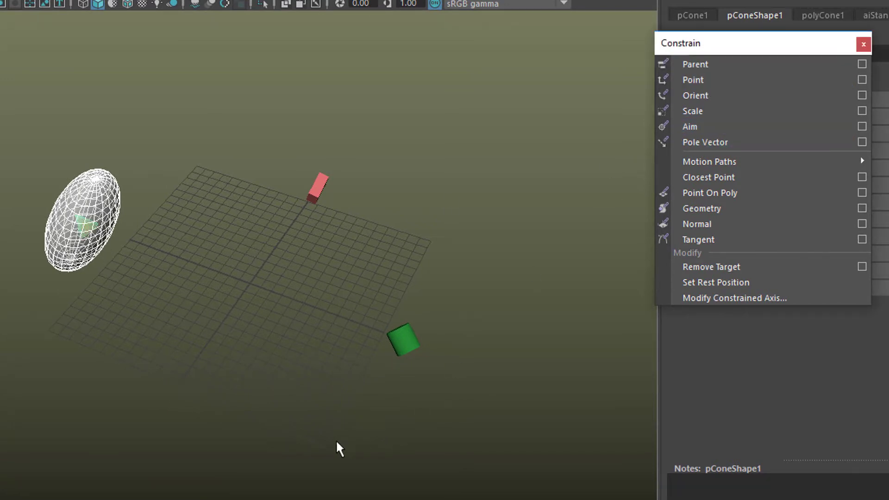
# - Orbit to check the result, then undo the point constraint so the cone returns
pyautogui.click(298, 428)
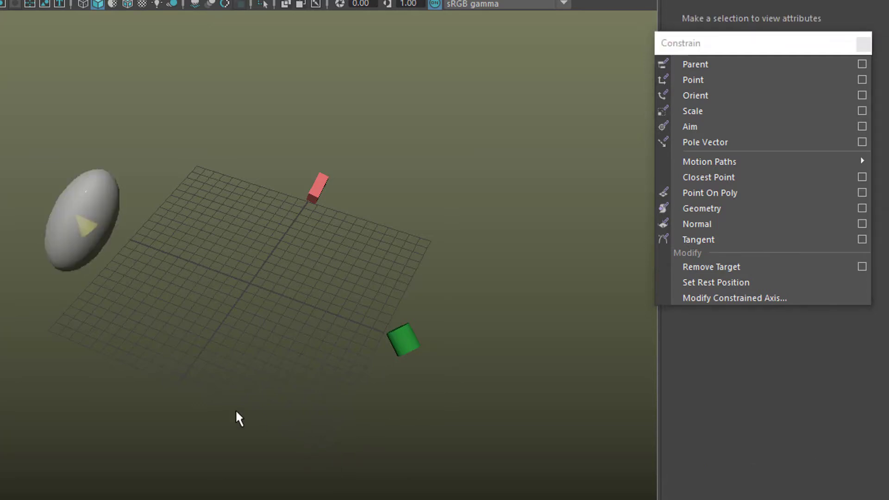
pyautogui.moveTo(238, 417)
pyautogui.keyDown('alt'); pyautogui.mouseDown()
pyautogui.moveTo(356, 383)
pyautogui.moveTo(261, 414)
pyautogui.moveTo(241, 406)
pyautogui.mouseUp(); pyautogui.keyUp('alt')
pyautogui.hotkey('ctrl', 'z')
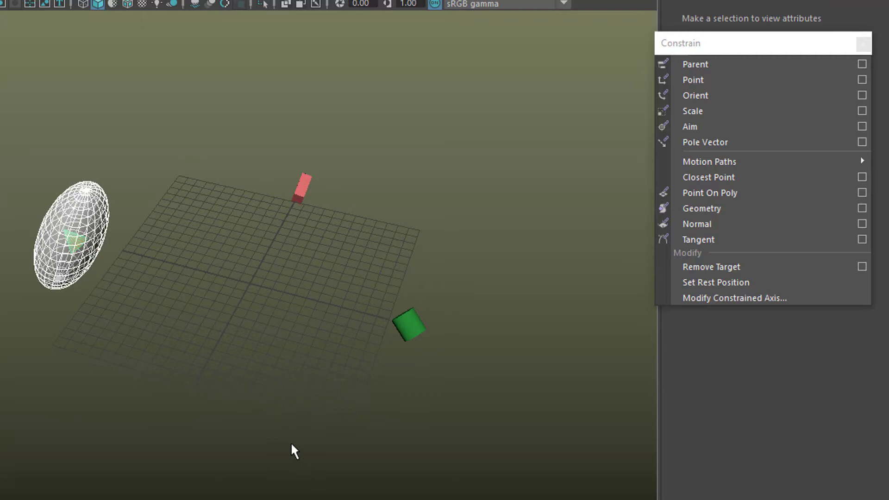
pyautogui.hotkey('ctrl', 'z')
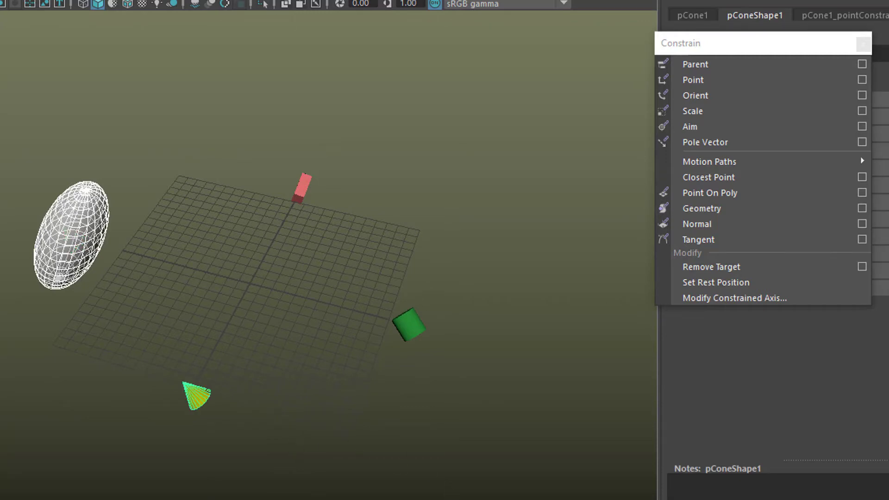
pyautogui.click(279, 436)
pyautogui.moveTo(168, 368); pyautogui.dragTo(250, 434)
pyautogui.keyDown('shift'); pyautogui.click(70, 240); pyautogui.keyUp('shift')
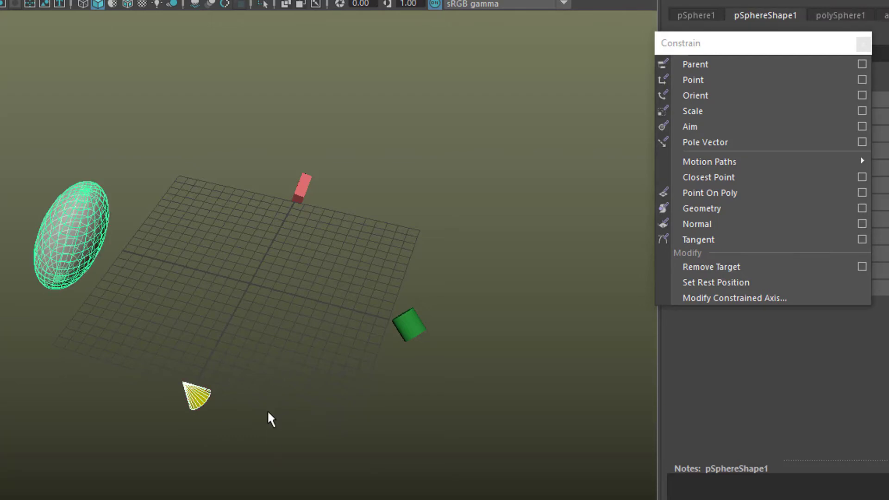
pyautogui.click(711, 81)
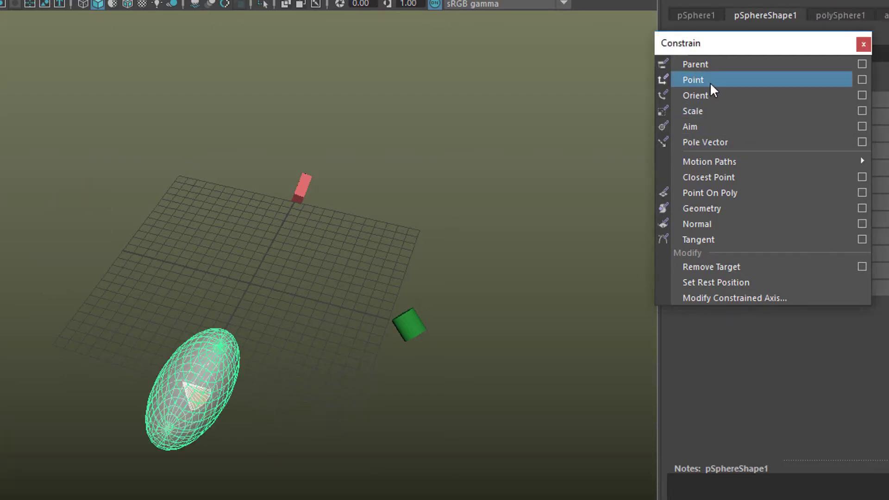
pyautogui.keyDown('alt'); pyautogui.moveTo(327, 449); pyautogui.dragTo(370, 405); pyautogui.keyUp('alt')
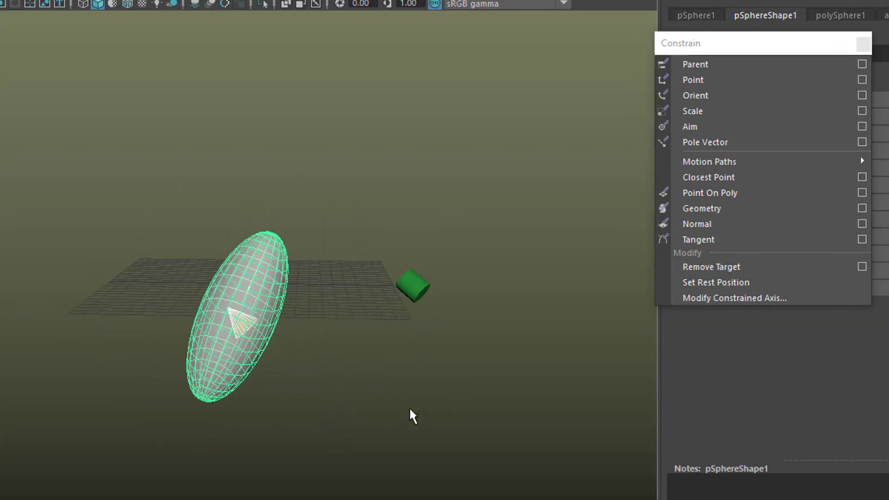
pyautogui.click(292, 274)
pyautogui.click(291, 286)
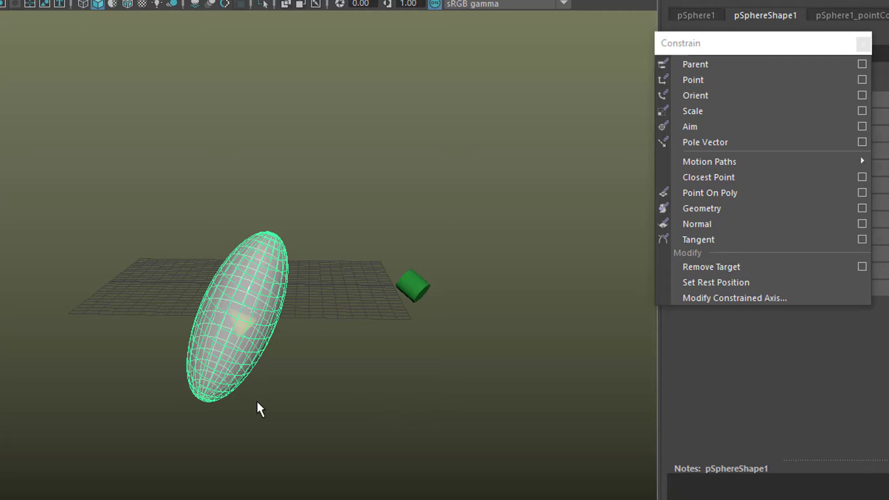
pyautogui.press('w')
pyautogui.moveTo(301, 317); pyautogui.dragTo(298, 403)
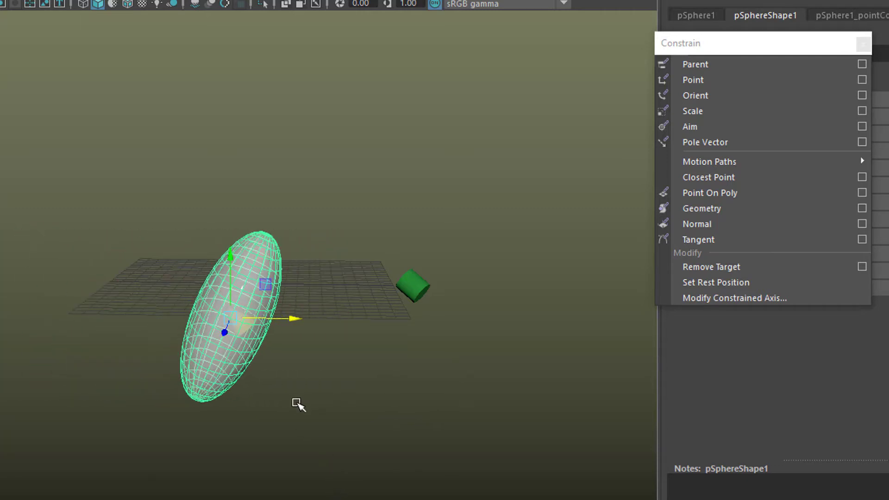
pyautogui.click(349, 397)
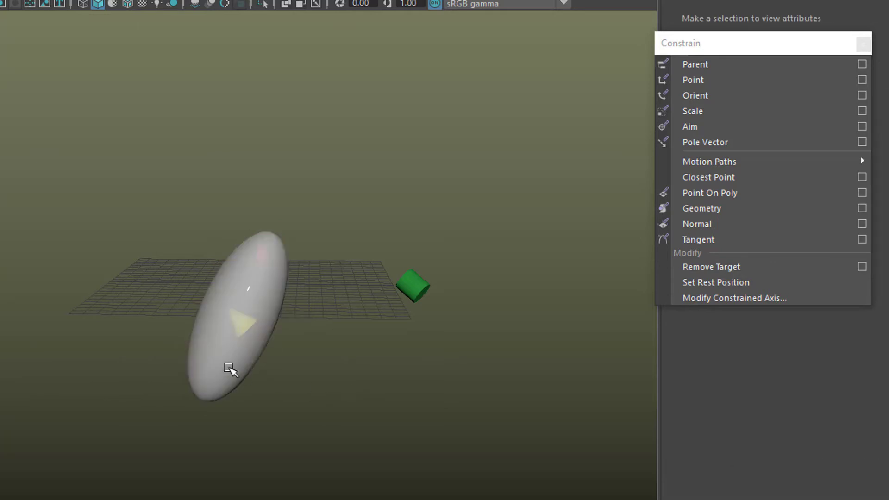
pyautogui.click(242, 321)
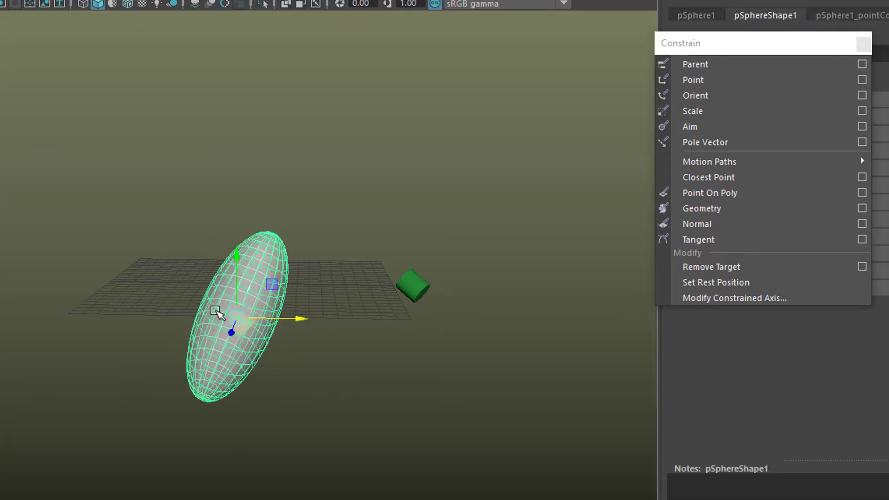
pyautogui.click(228, 310)
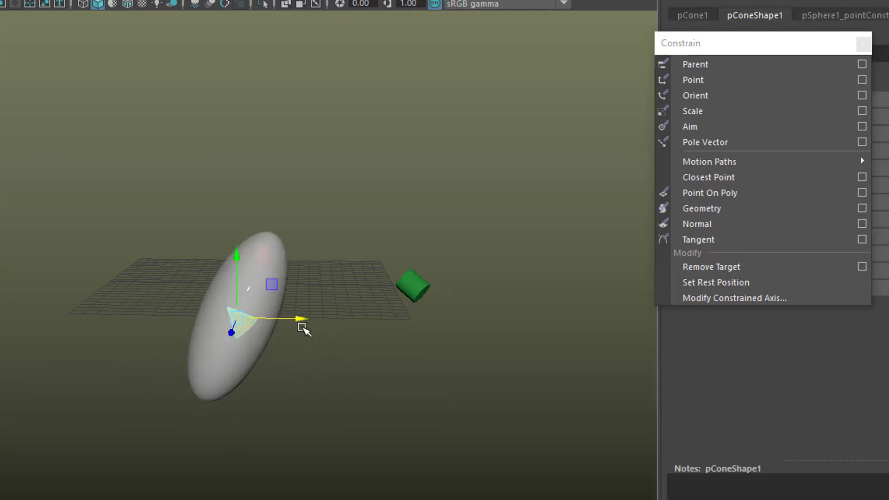
pyautogui.moveTo(301, 319); pyautogui.dragTo(309, 377)
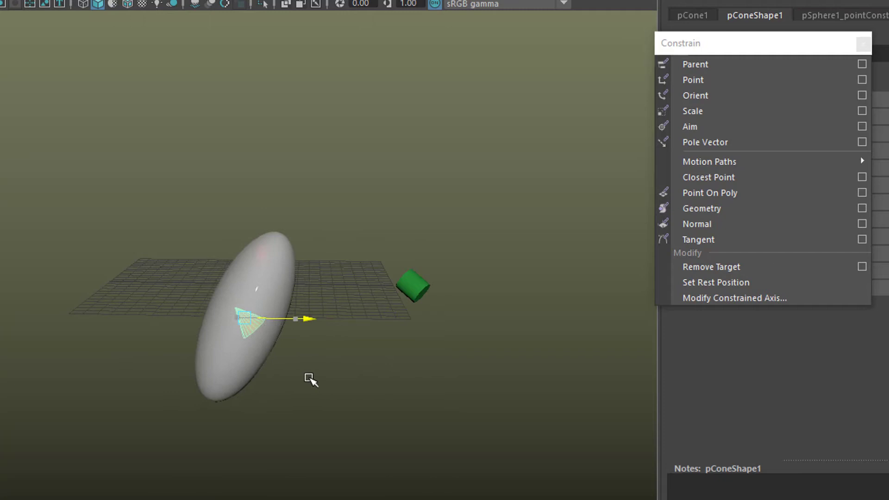
pyautogui.hotkey('ctrl', 'z')
pyautogui.hotkey('ctrl', 'z')
pyautogui.hotkey('ctrl', 'z')
pyautogui.hotkey('ctrl', 'z')
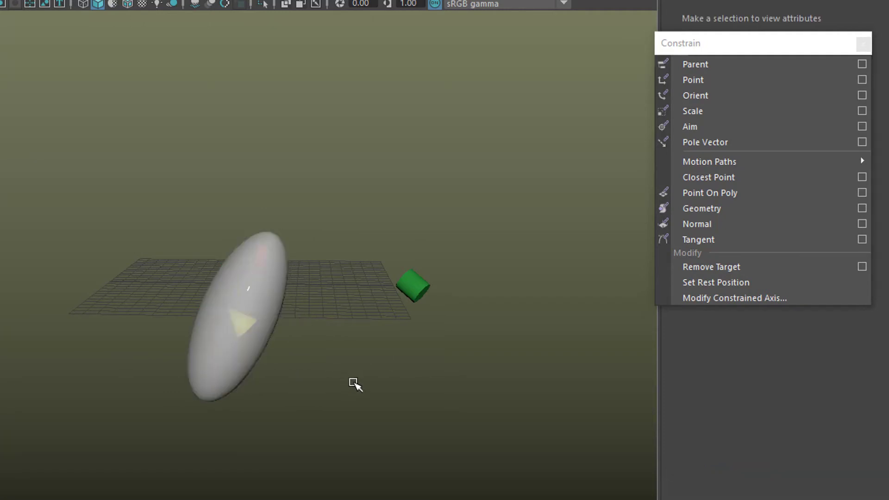
pyautogui.hotkey('ctrl', 'z')
pyautogui.hotkey('ctrl', 'z')
pyautogui.hotkey('ctrl', 'z')
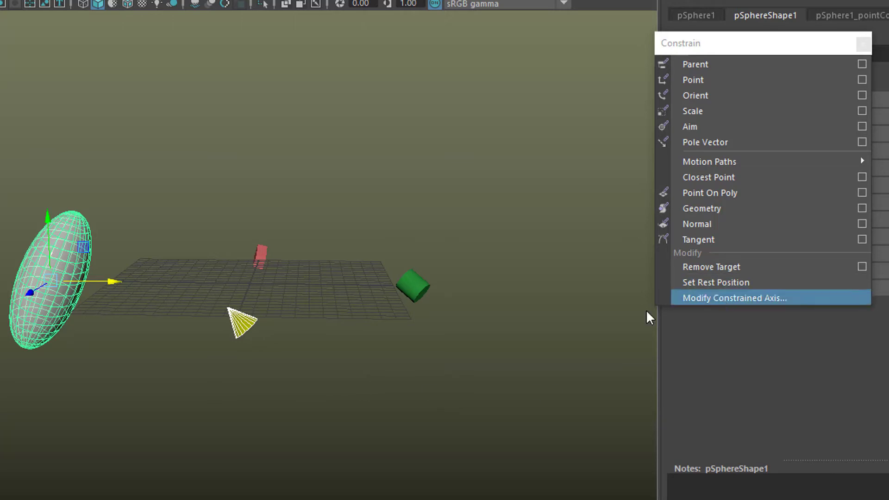
pyautogui.click(509, 420)
pyautogui.keyDown('alt'); pyautogui.moveTo(465, 409); pyautogui.dragTo(446, 405); pyautogui.keyUp('alt')
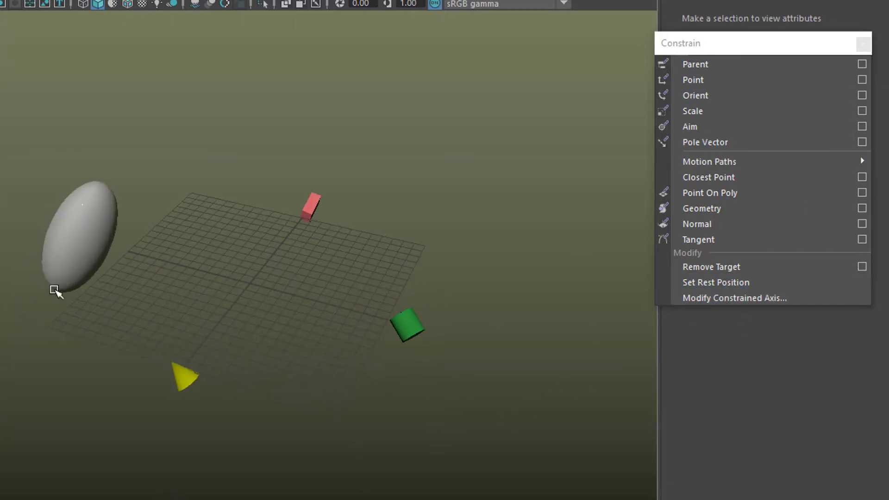
# - Orient-constrain the red cube to the ellipsoid, creating pCube1_orientConstraint
pyautogui.click(78, 224)
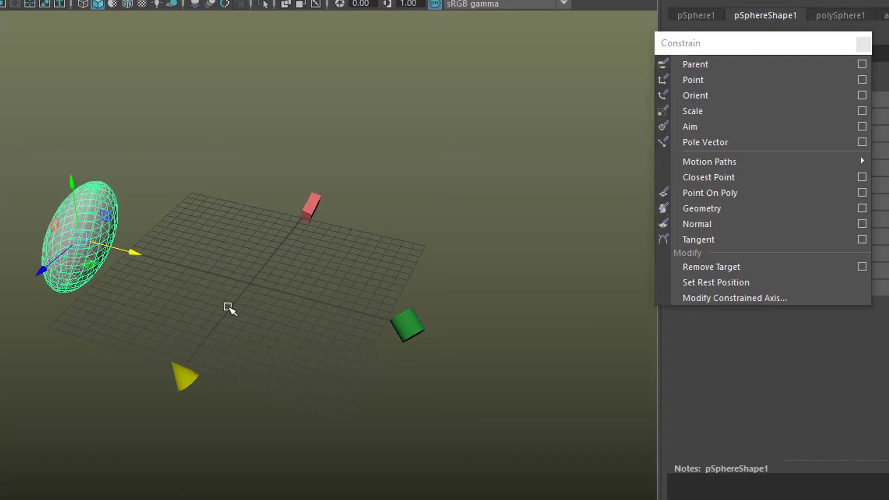
pyautogui.press('q')
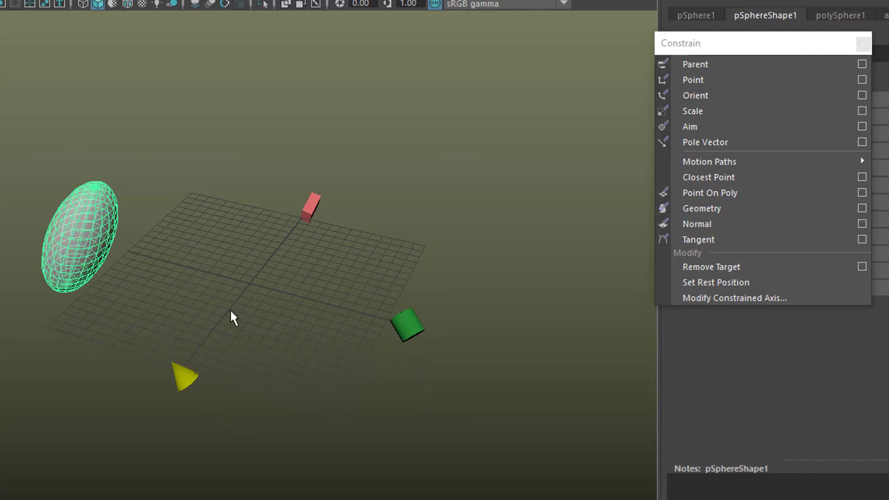
pyautogui.keyDown('shift'); pyautogui.click(310, 206); pyautogui.keyUp('shift')
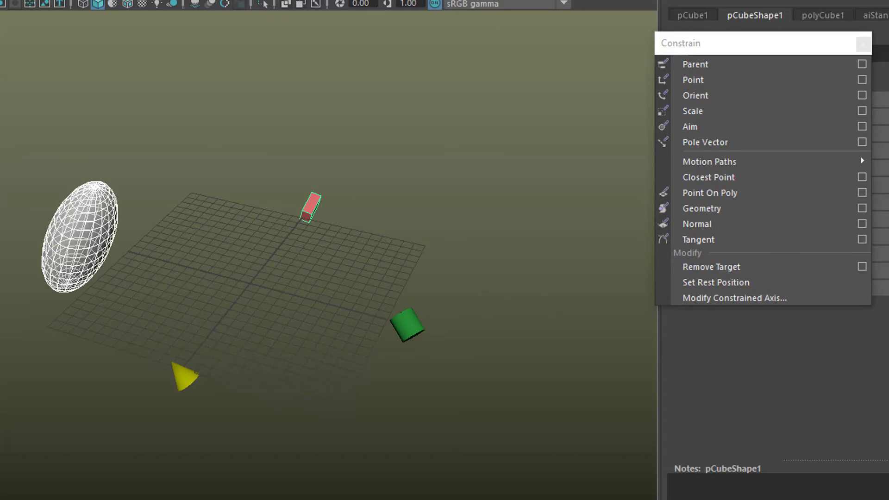
pyautogui.click(722, 94)
pyautogui.moveTo(287, 307)
pyautogui.keyDown('alt'); pyautogui.mouseDown()
pyautogui.moveTo(415, 290)
pyautogui.moveTo(390, 331)
pyautogui.moveTo(298, 297)
pyautogui.moveTo(277, 309)
pyautogui.mouseUp(); pyautogui.keyUp('alt')
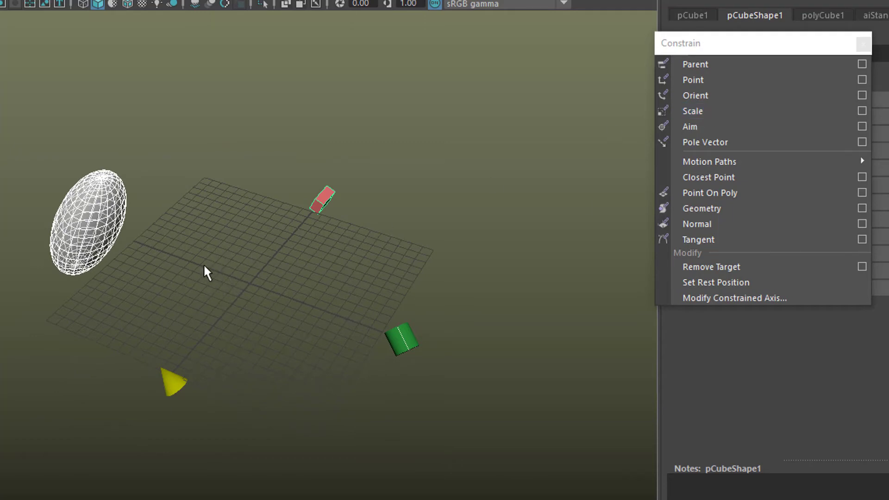
# - Move the ellipsoid up above the grid
pyautogui.click(220, 257)
pyautogui.click(94, 250)
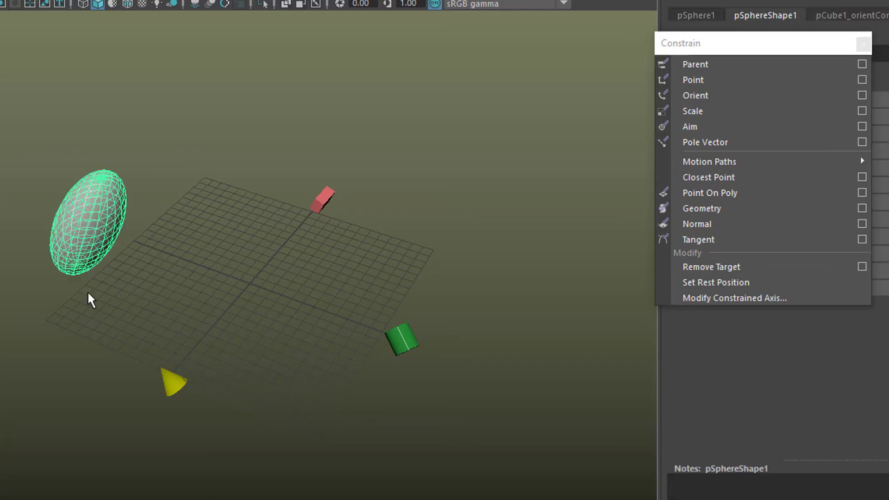
pyautogui.press('w')
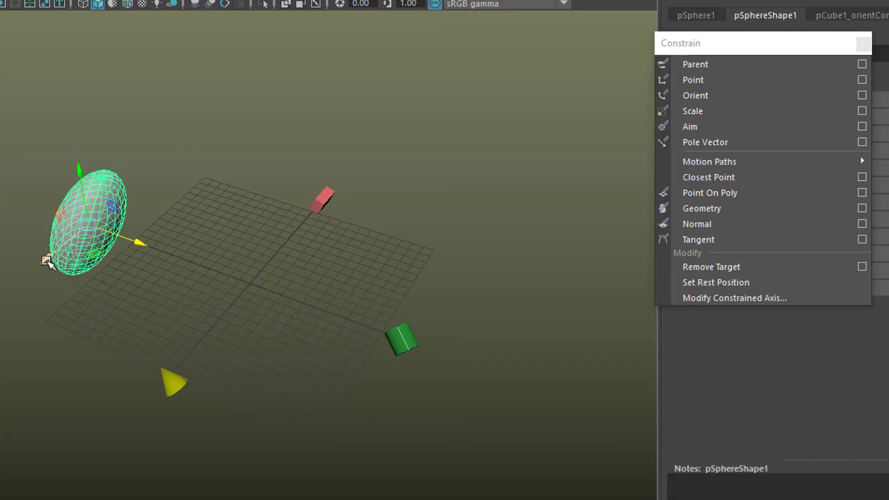
pyautogui.moveTo(46, 260); pyautogui.dragTo(103, 296)
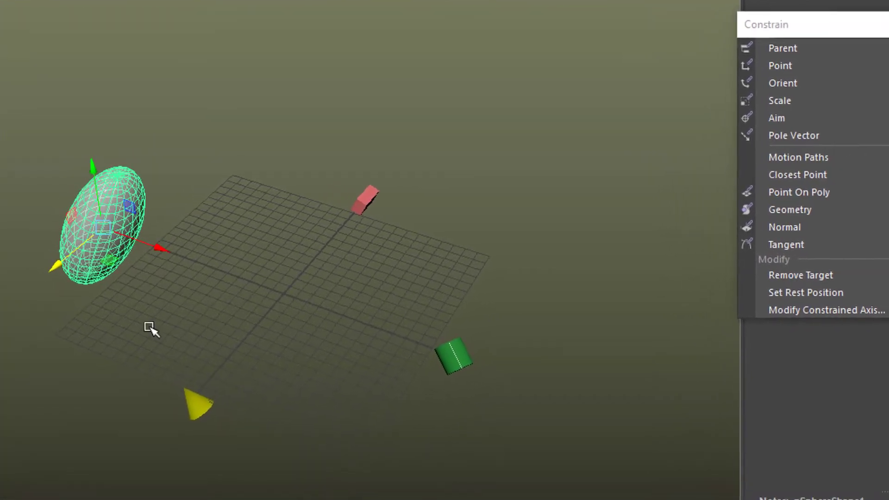
# - Rotate the ellipsoid to about -4.8, 0, -22.7 degrees so the red cube tilts to match
pyautogui.press('e')
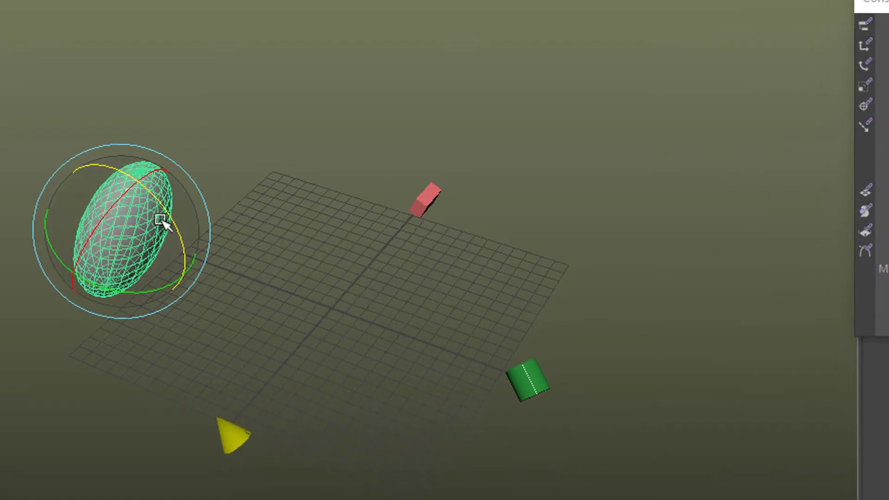
pyautogui.moveTo(190, 234)
pyautogui.mouseDown()
pyautogui.moveTo(171, 309)
pyautogui.moveTo(165, 231)
pyautogui.moveTo(201, 337)
pyautogui.moveTo(220, 181)
pyautogui.moveTo(212, 144)
pyautogui.moveTo(271, 195)
pyautogui.moveTo(274, 227)
pyautogui.moveTo(278, 208)
pyautogui.moveTo(218, 207)
pyautogui.moveTo(103, 395)
pyautogui.moveTo(171, 230)
pyautogui.moveTo(214, 178)
pyautogui.moveTo(171, 226)
pyautogui.moveTo(190, 223)
pyautogui.mouseUp()
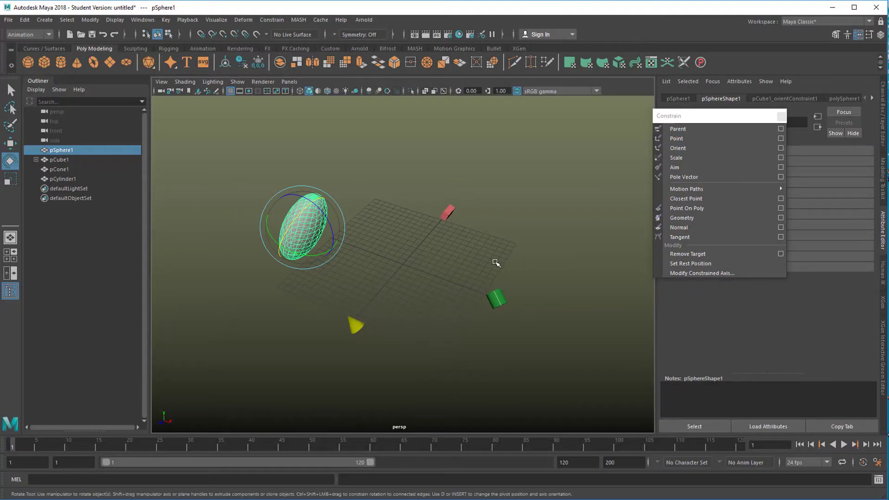
# - Scale-constrain pCylinder1 to the stretched sphere, creating pCylinder1_scaleConstraint1
pyautogui.click(493, 307)
pyautogui.hotkey('ctrl', 'z')
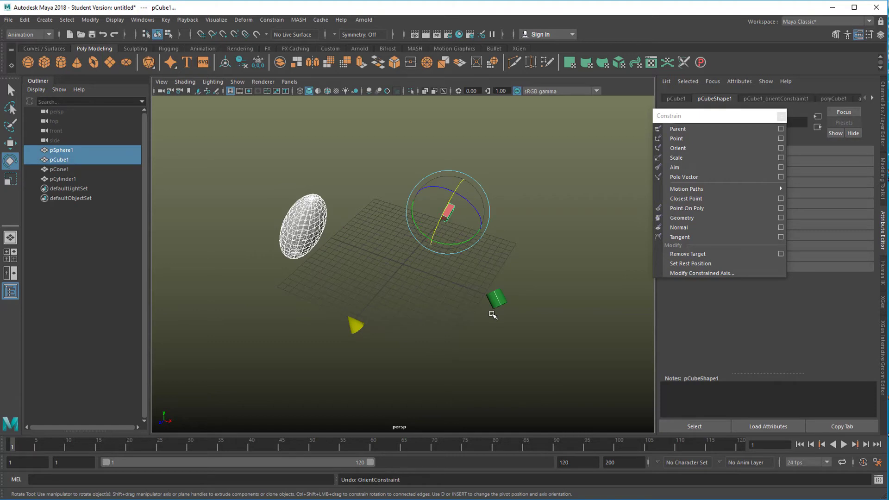
pyautogui.click(495, 356)
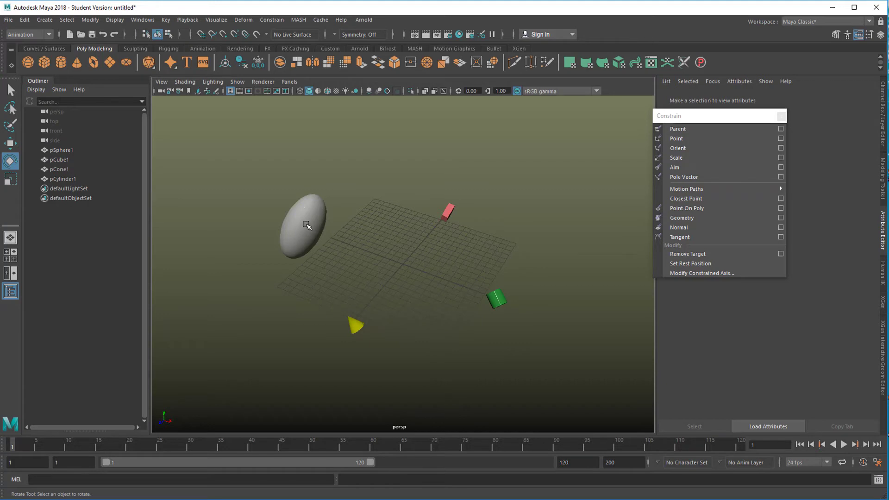
pyautogui.click(308, 230)
pyautogui.press('q')
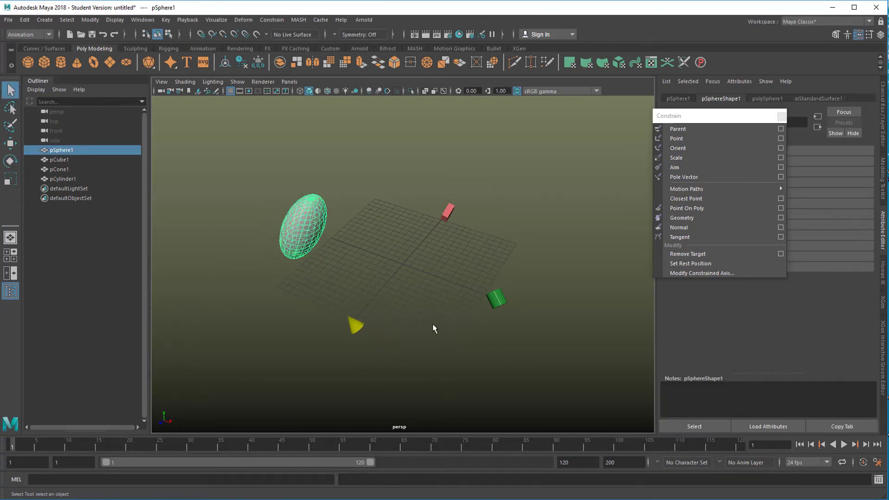
pyautogui.keyDown('shift'); pyautogui.moveTo(575, 344); pyautogui.dragTo(534, 334); pyautogui.keyUp('shift')
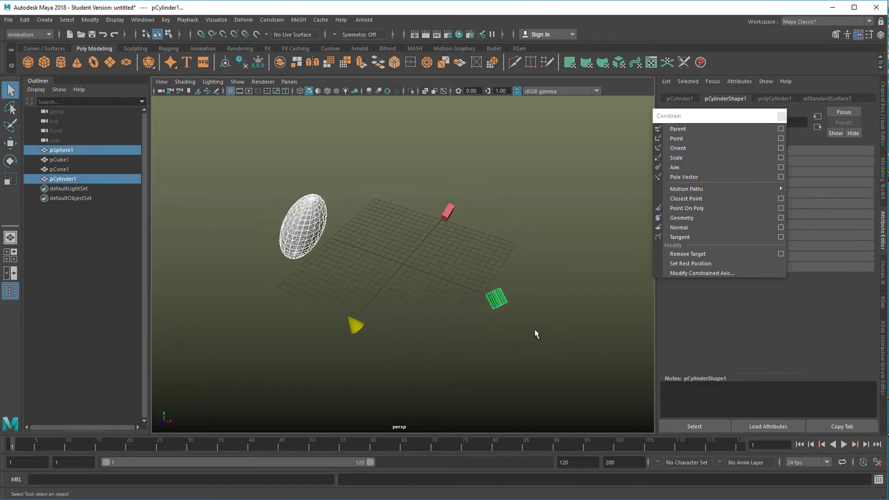
pyautogui.click(685, 162)
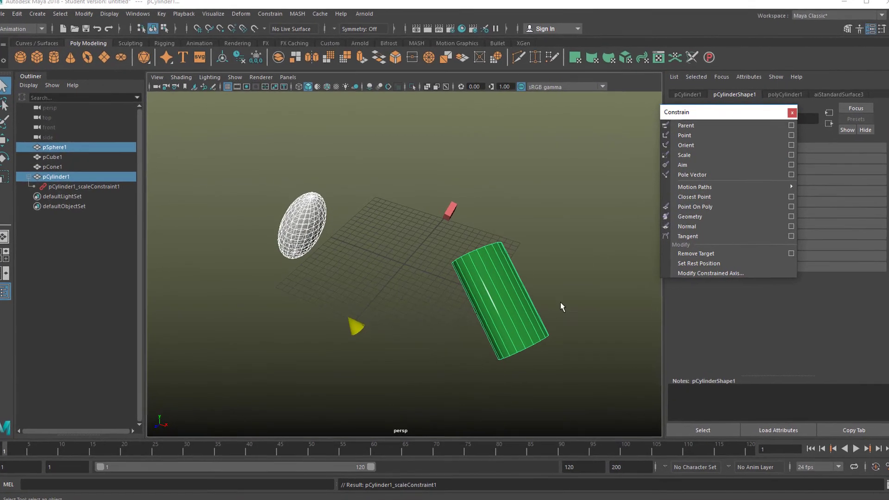
pyautogui.keyDown('alt'); pyautogui.moveTo(561, 308); pyautogui.dragTo(343, 302); pyautogui.keyUp('alt')
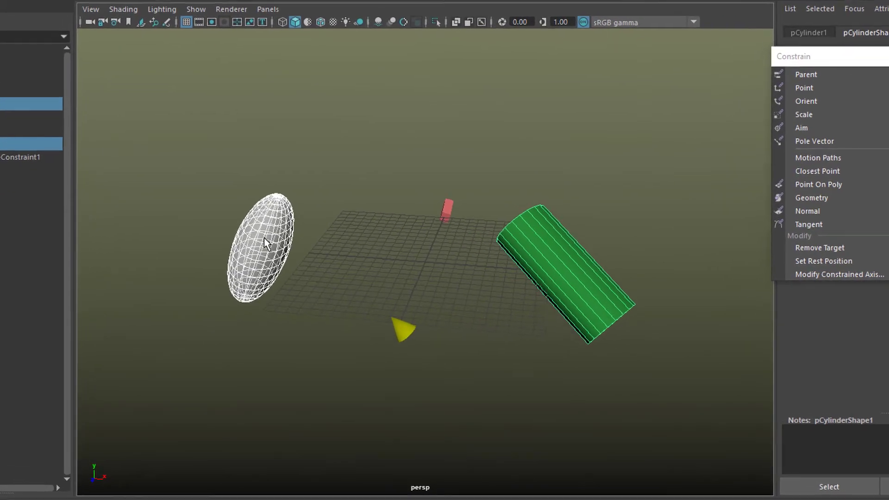
# - Rotate the sphere slightly, then undo the rotation and the cylinder's scale constraint
pyautogui.click(264, 238)
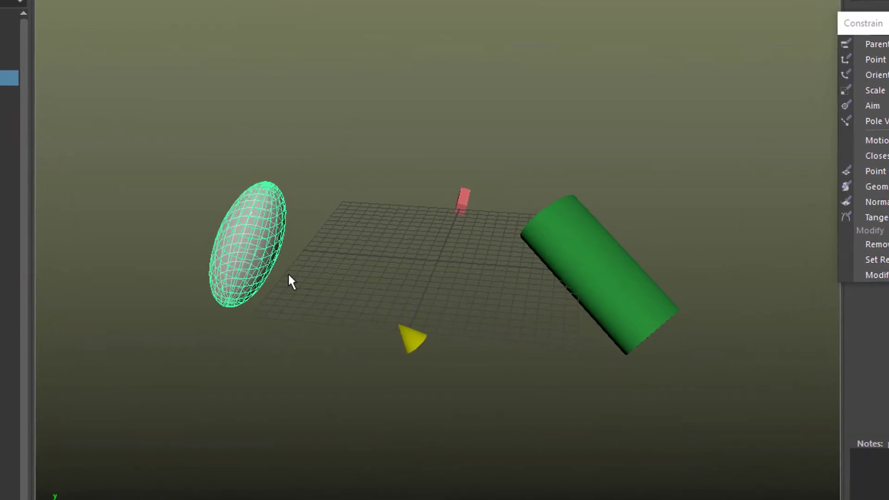
pyautogui.press('r')
pyautogui.keyDown('alt'); pyautogui.moveTo(232, 242); pyautogui.dragTo(211, 282, button='right'); pyautogui.keyUp('alt')
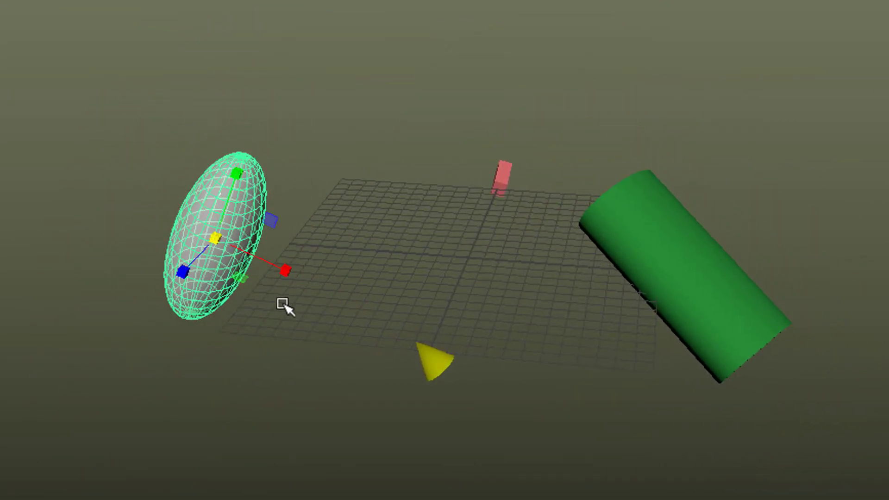
pyautogui.press('e')
pyautogui.moveTo(191, 278); pyautogui.dragTo(218, 290)
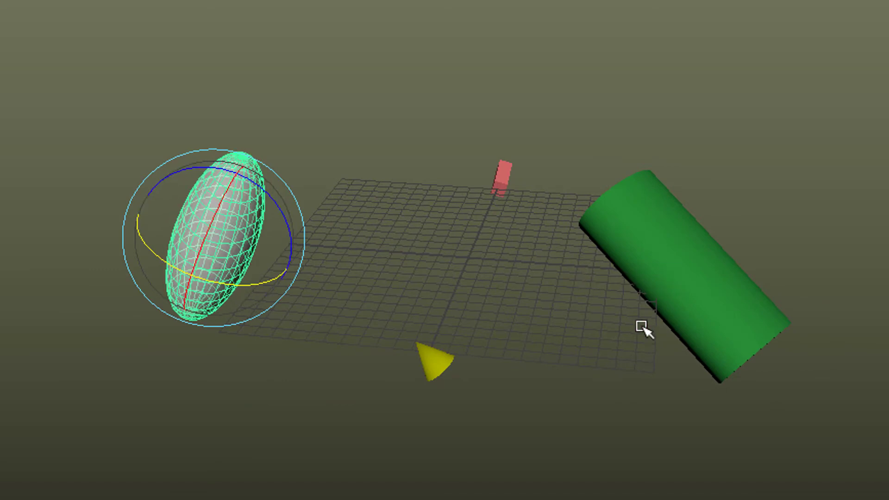
pyautogui.hotkey('ctrl', 'z')
pyautogui.hotkey('ctrl', 'z')
pyautogui.hotkey('ctrl', 'z')
pyautogui.hotkey('ctrl', 'z')
pyautogui.hotkey('ctrl', 'z')
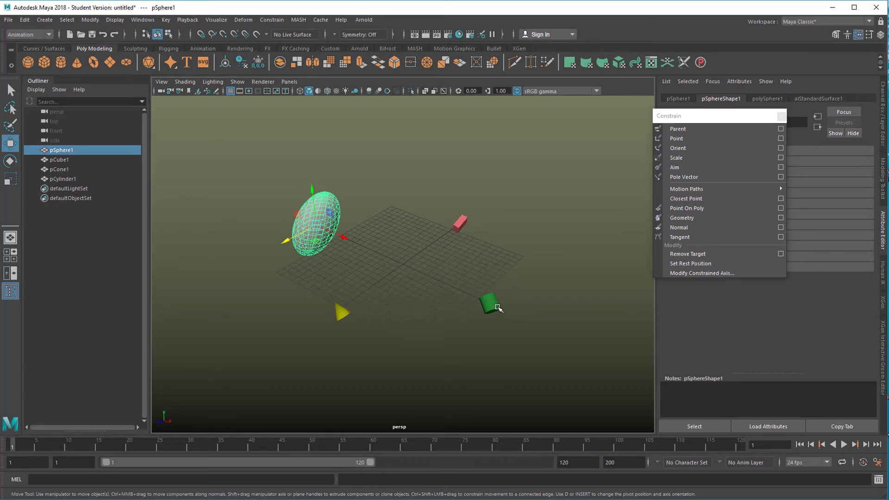
# - Aim-constrain the red cube to the sphere, creating pCube1_aimConstraint1
pyautogui.keyDown('shift'); pyautogui.click(459, 222); pyautogui.keyUp('shift')
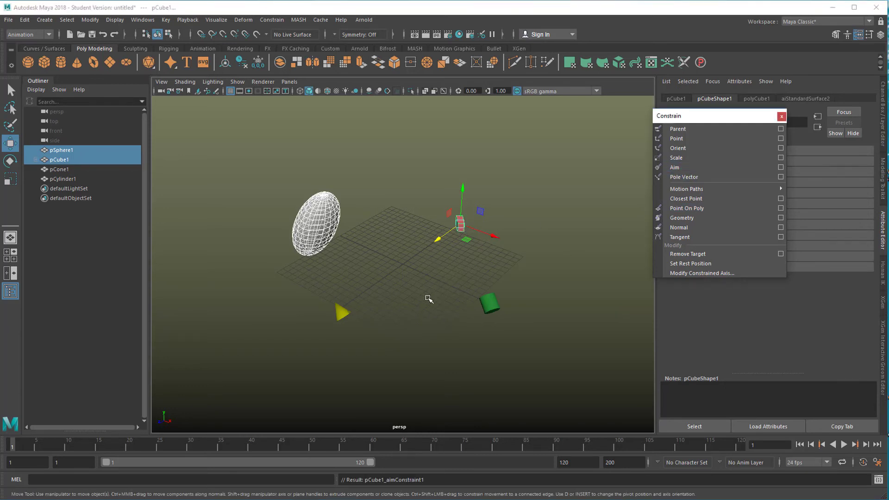
pyautogui.keyDown('alt'); pyautogui.moveTo(428, 299); pyautogui.dragTo(421, 326); pyautogui.keyUp('alt')
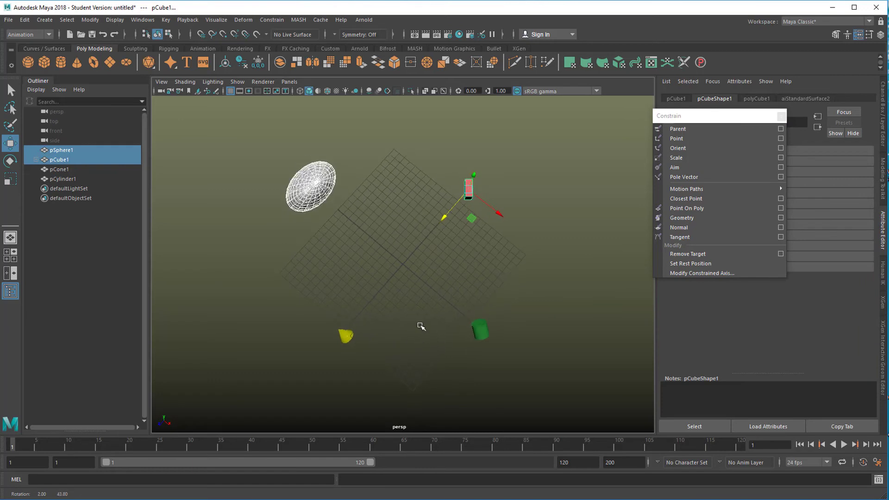
pyautogui.click(333, 188)
# - Move the sphere up, down-left and up again so the cube turns to follow it
pyautogui.click(315, 181)
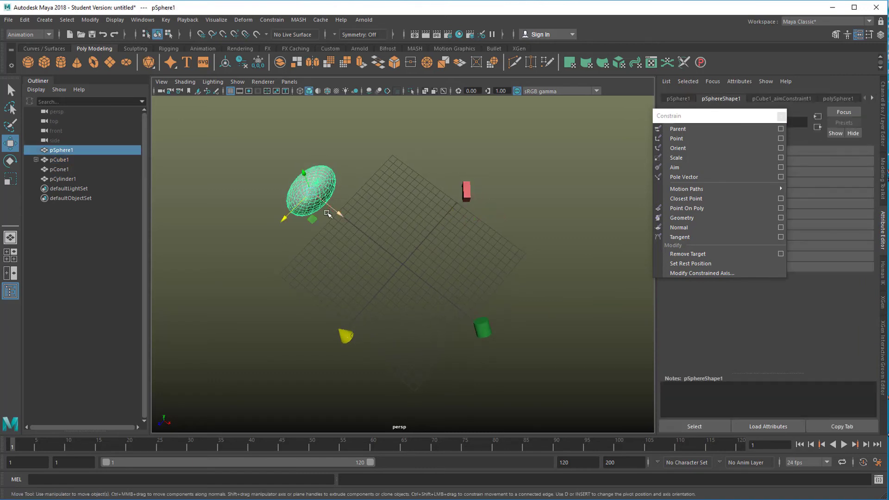
pyautogui.moveTo(280, 216); pyautogui.dragTo(312, 176)
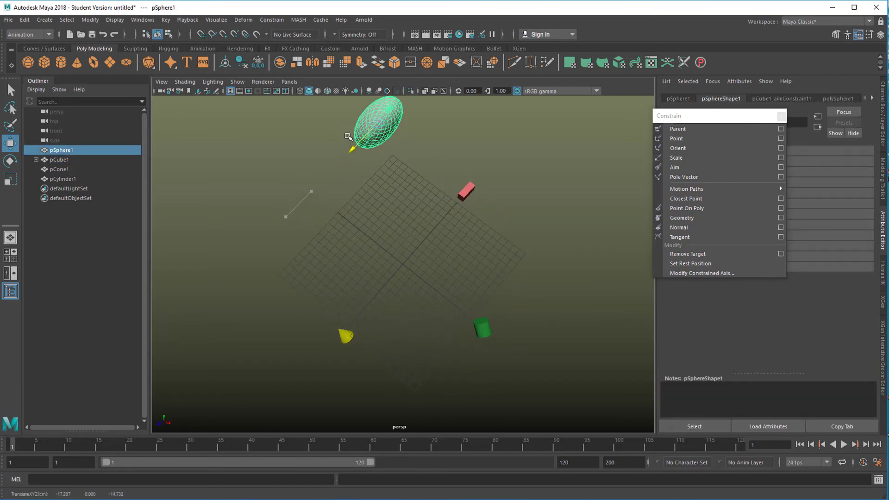
pyautogui.moveTo(369, 127); pyautogui.dragTo(315, 191)
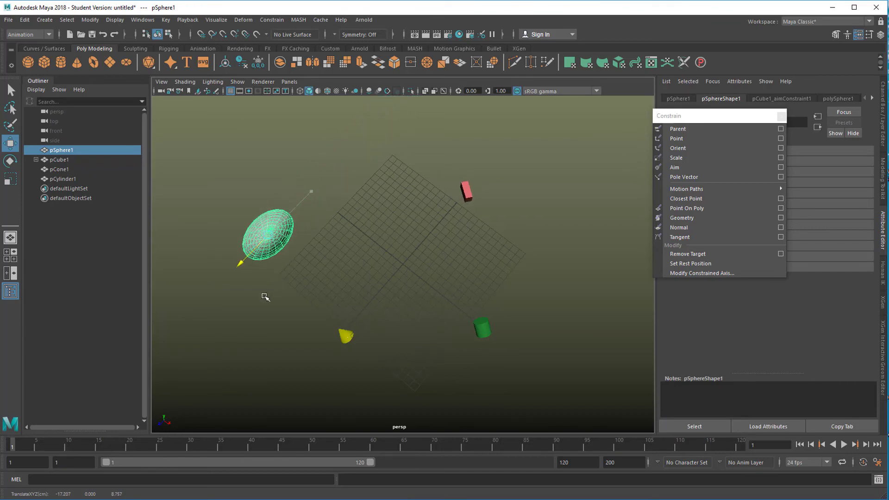
pyautogui.moveTo(265, 297); pyautogui.dragTo(329, 178)
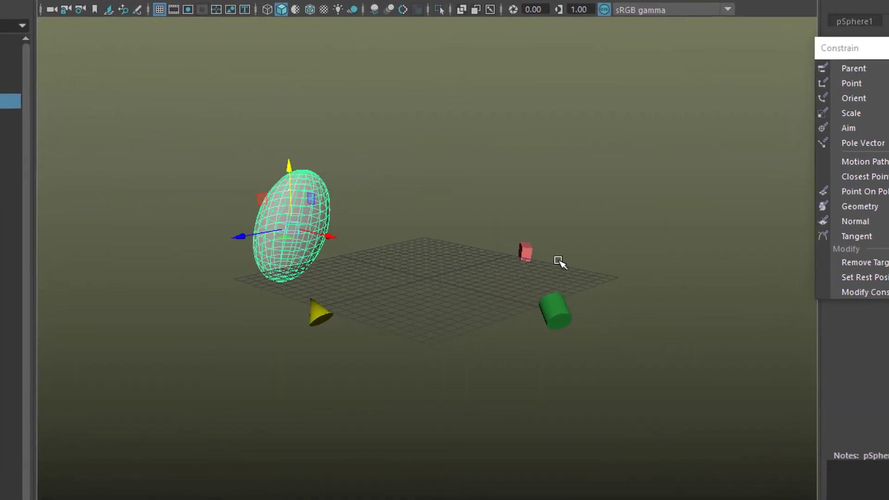
# - Move the red cube closer to the camera, then raise the sphere up and left so the cube re-aims
pyautogui.click(532, 257)
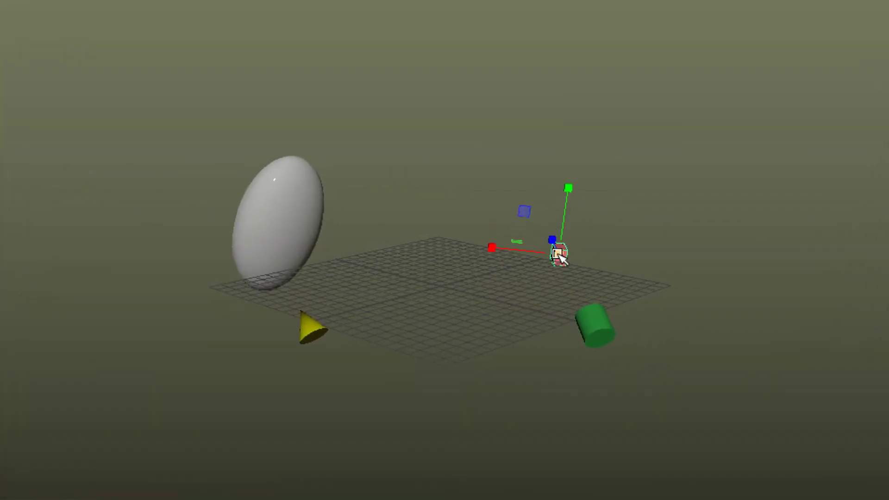
pyautogui.moveTo(628, 284); pyautogui.dragTo(647, 295)
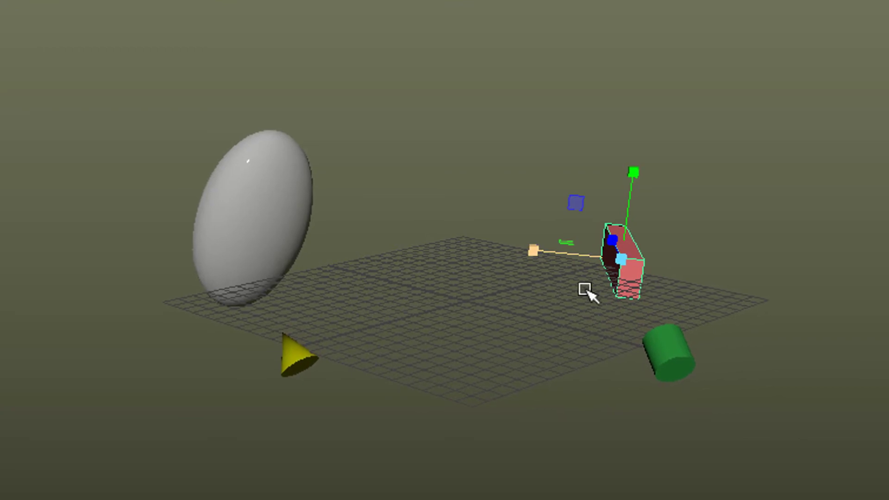
pyautogui.click(276, 216)
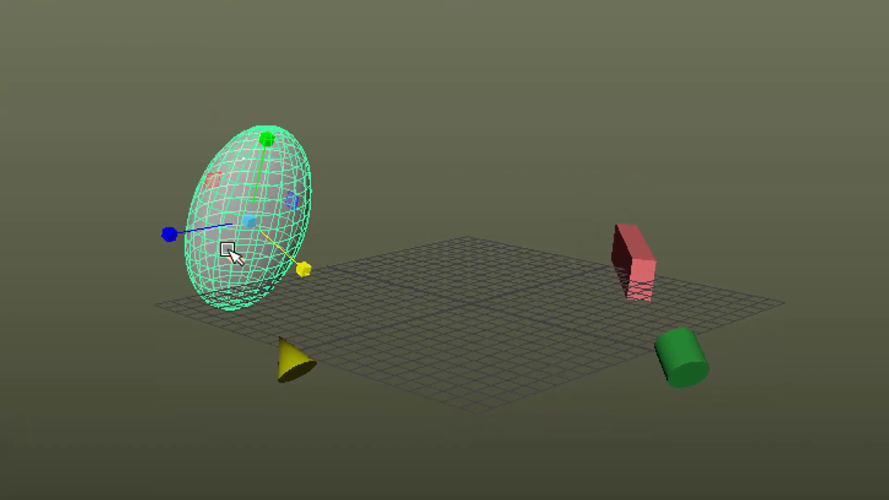
pyautogui.press('e')
pyautogui.press('w')
pyautogui.moveTo(155, 245); pyautogui.dragTo(92, 319)
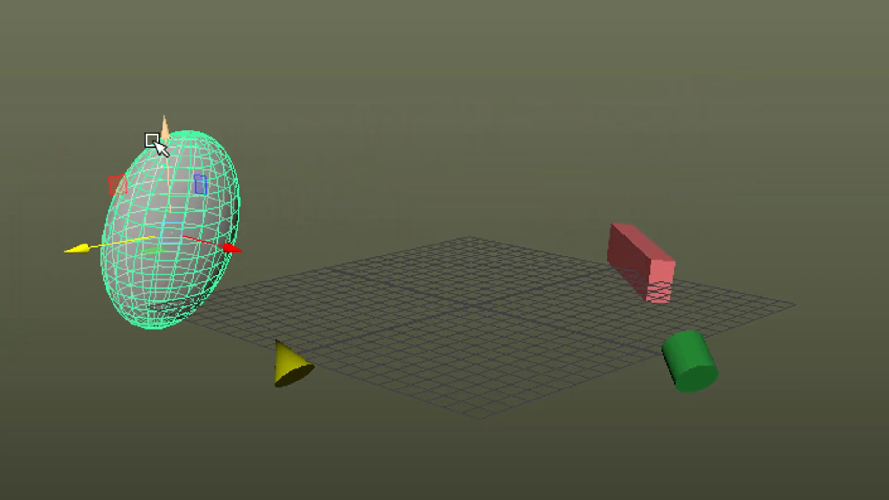
pyautogui.moveTo(162, 130); pyautogui.dragTo(160, 245)
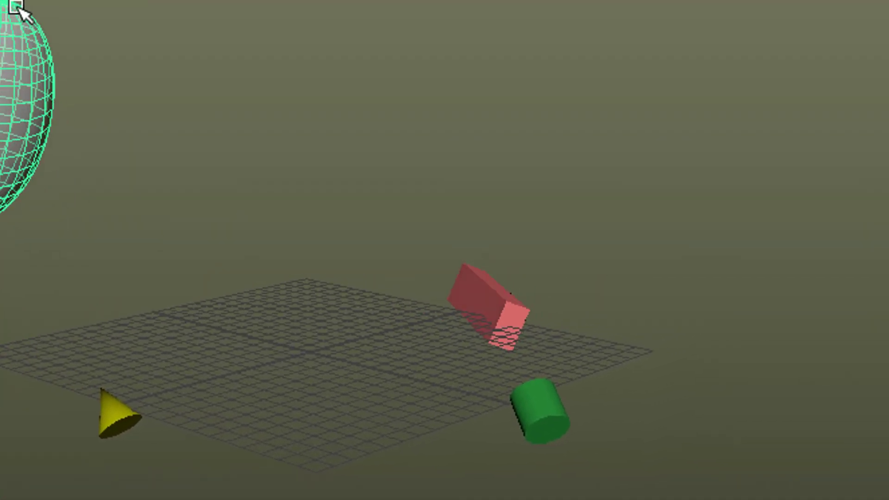
pyautogui.click(879, 5)
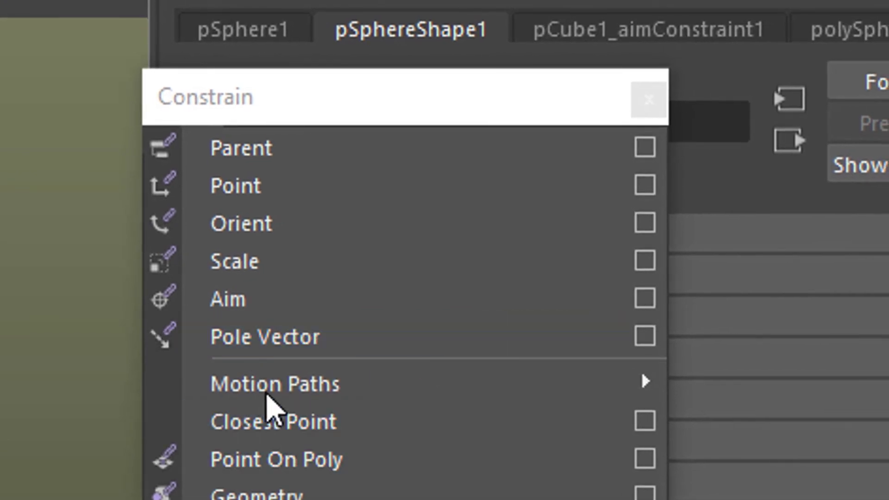
pyautogui.moveTo(317, 396)
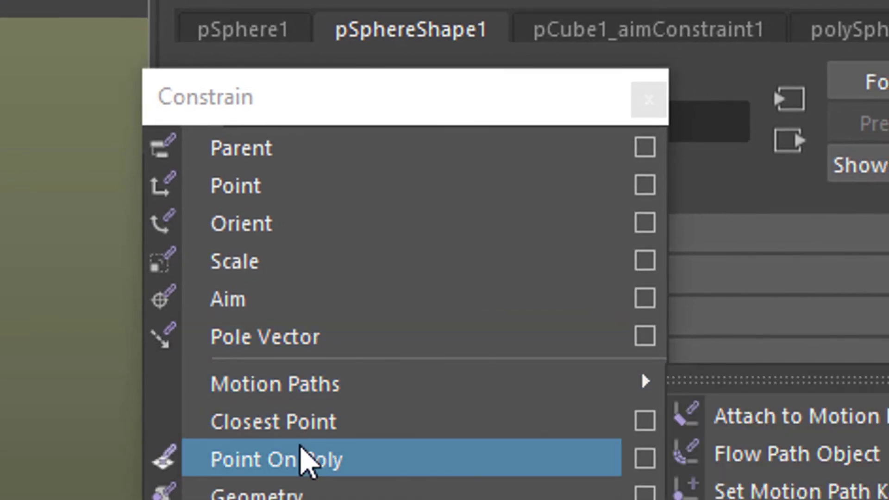